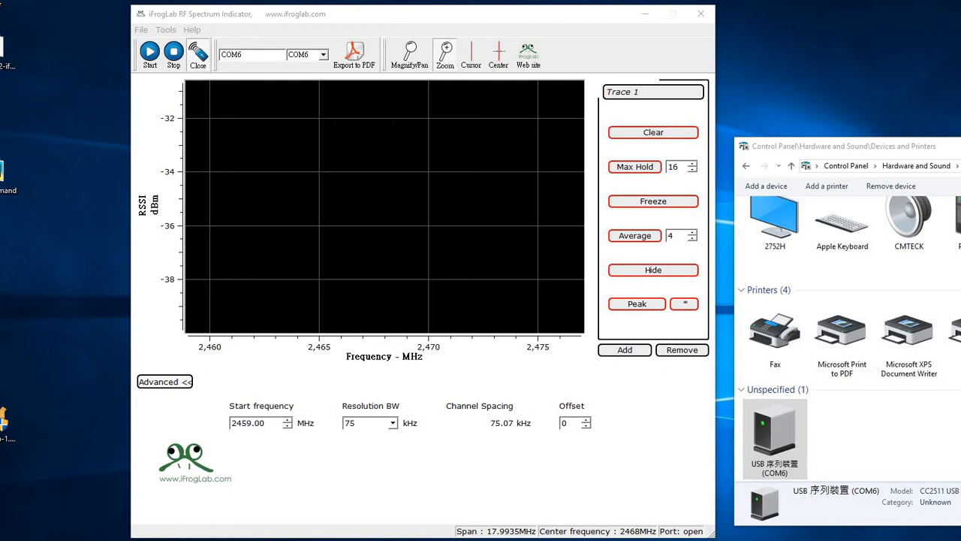
# Step: Check the USB serial device's port in Devices and Printers and choose COM6 as the port
pyautogui.moveTo(886, 147); pyautogui.dragTo(301, 79)
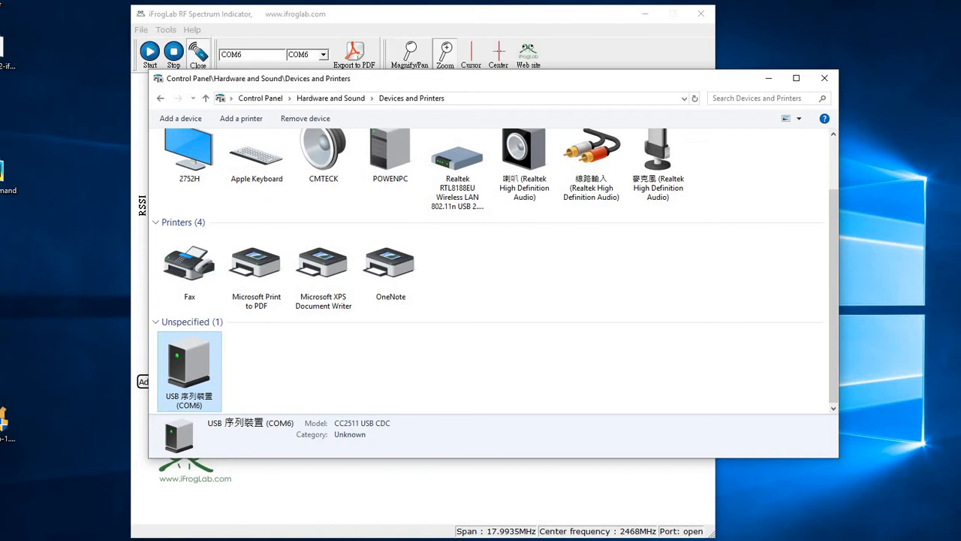
pyautogui.moveTo(300, 78); pyautogui.dragTo(881, 159)
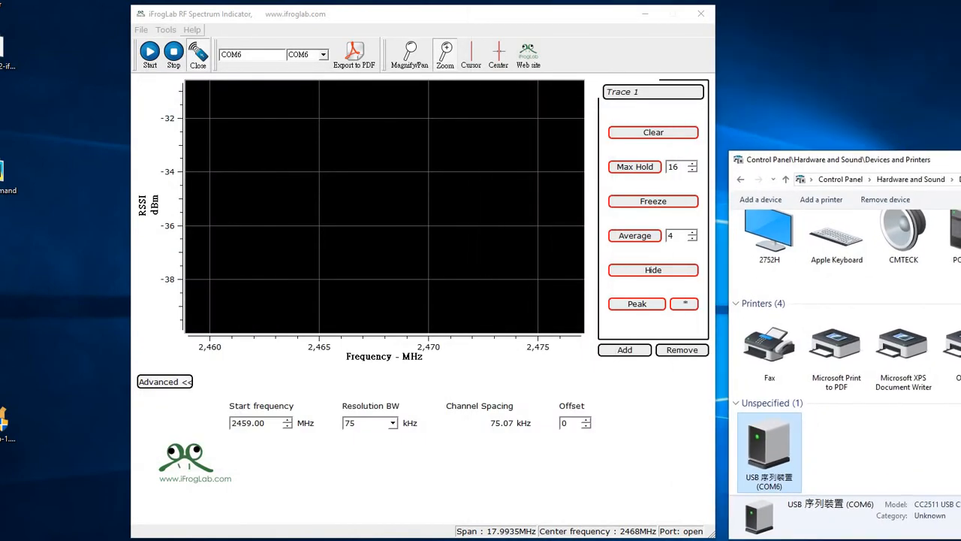
pyautogui.click(323, 54)
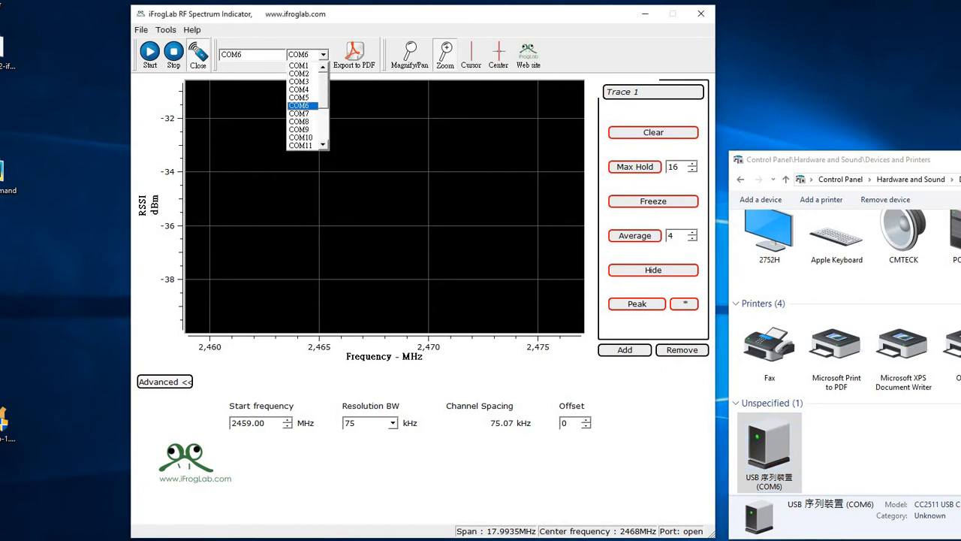
pyautogui.click(309, 106)
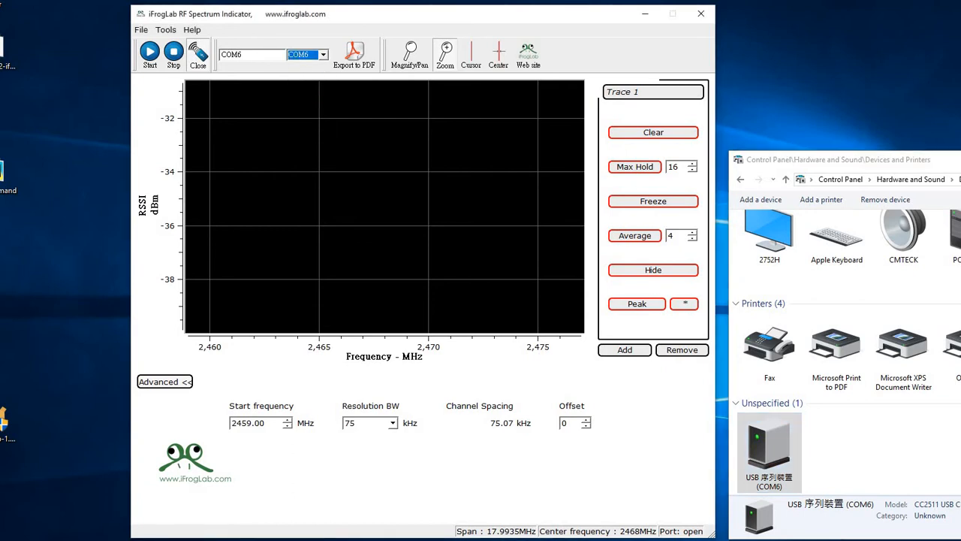
# Step: Close and reopen the COM6 port connection and start the spectrum sweep
pyautogui.click(198, 54)
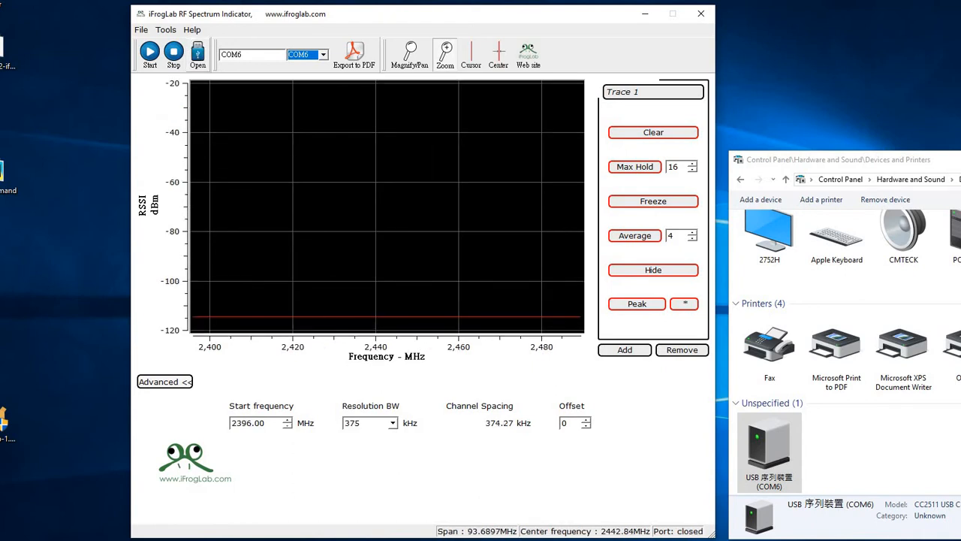
pyautogui.click(198, 54)
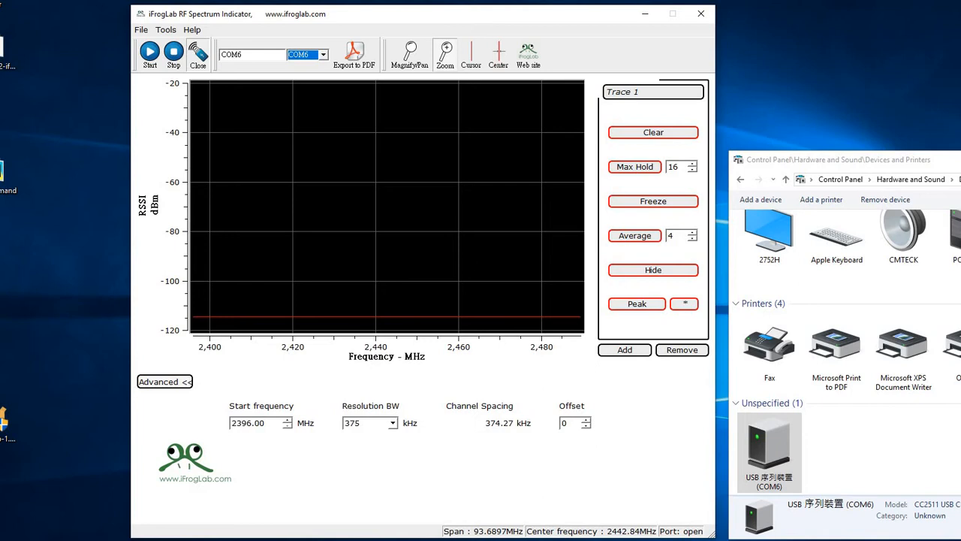
pyautogui.click(149, 53)
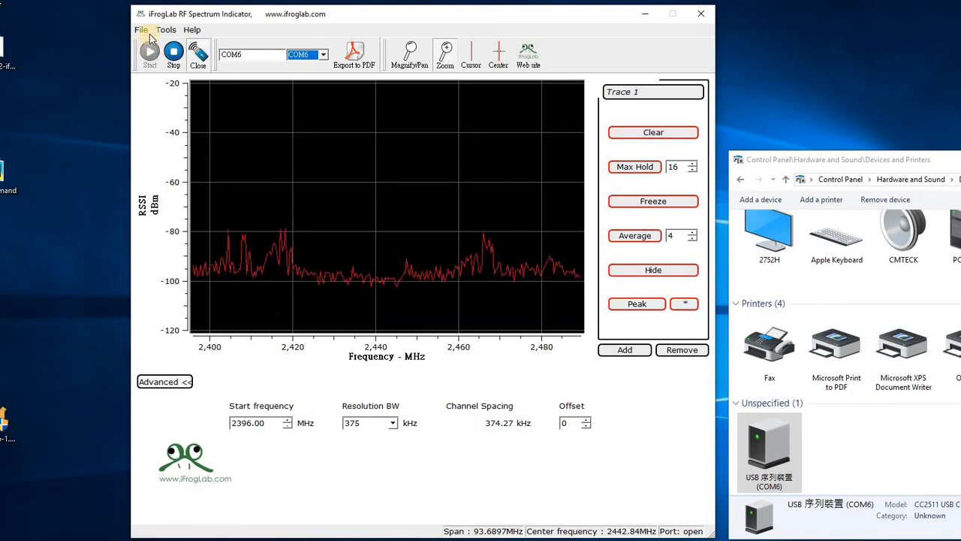
pyautogui.click(166, 30)
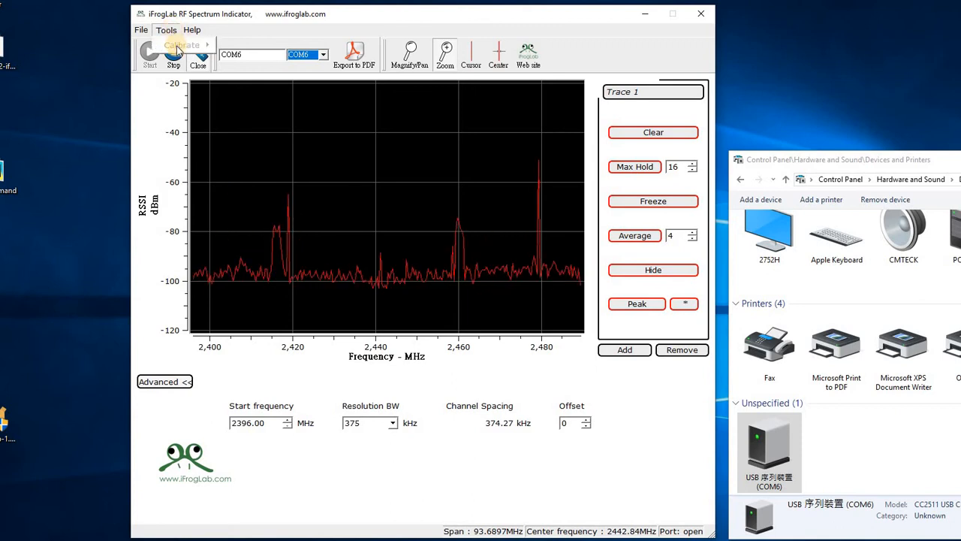
pyautogui.moveTo(179, 46)
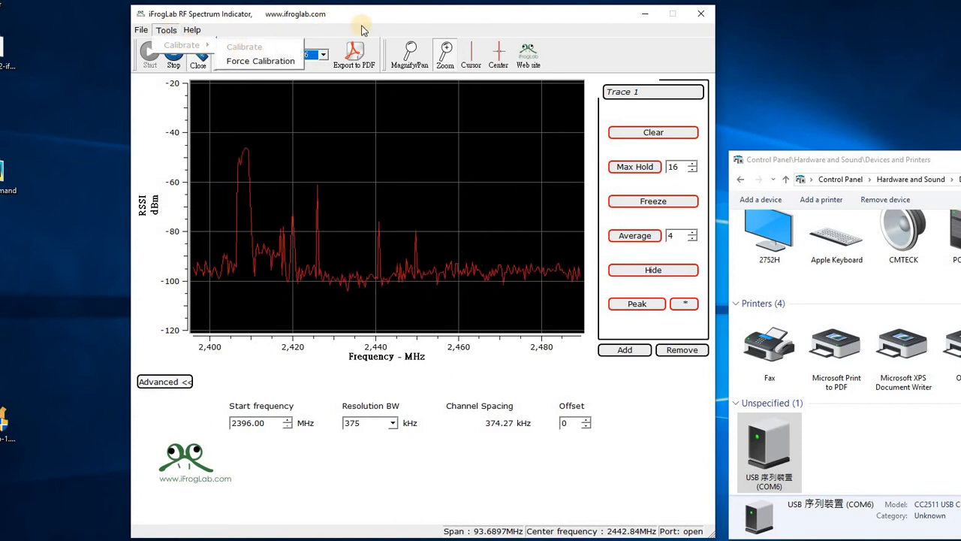
pyautogui.click(421, 23)
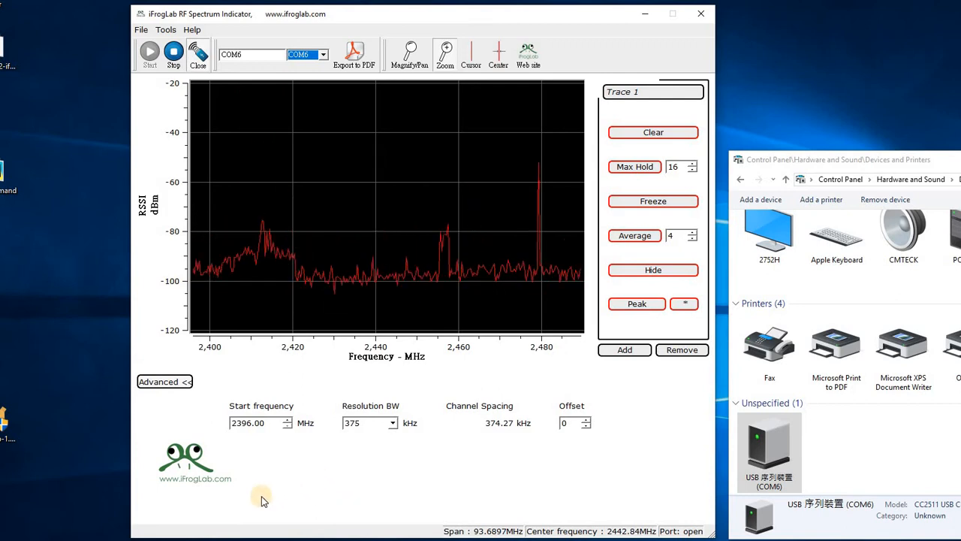
pyautogui.click(166, 30)
pyautogui.moveTo(172, 44)
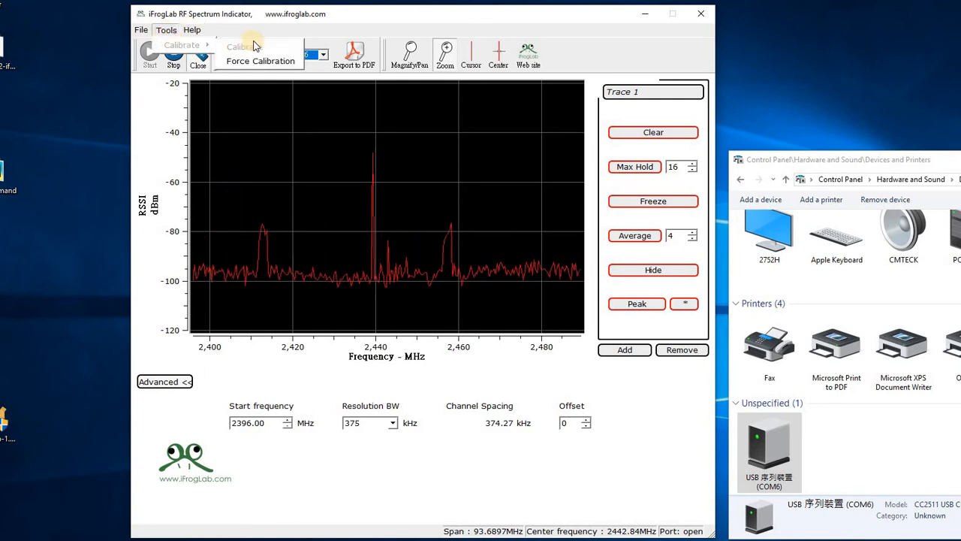
pyautogui.click(217, 11)
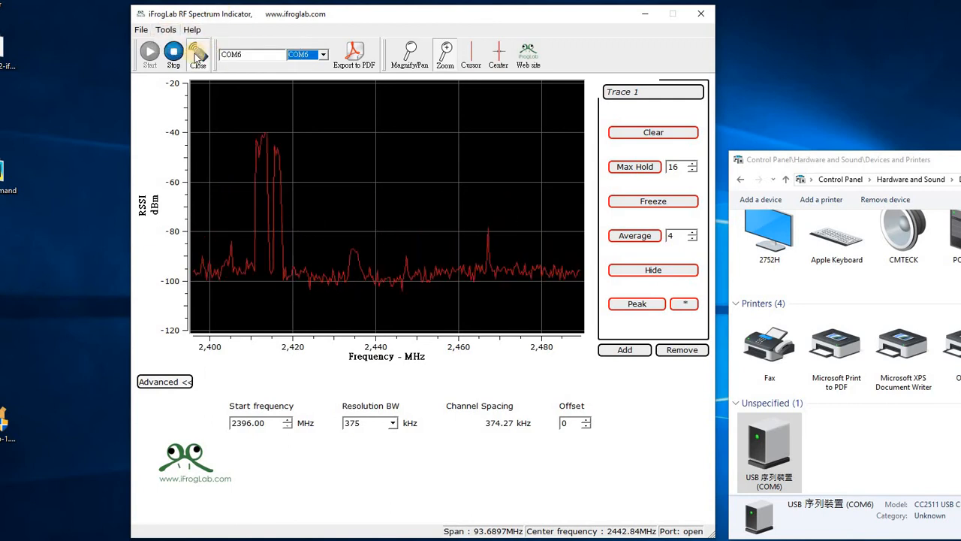
# Step: Stop the sweep and run the standard device calibration
pyautogui.click(166, 30)
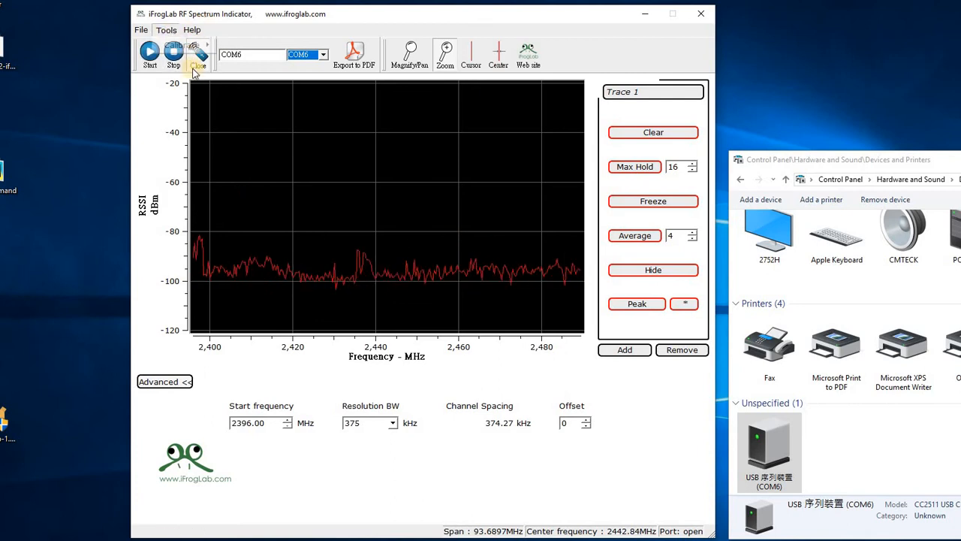
pyautogui.moveTo(197, 45)
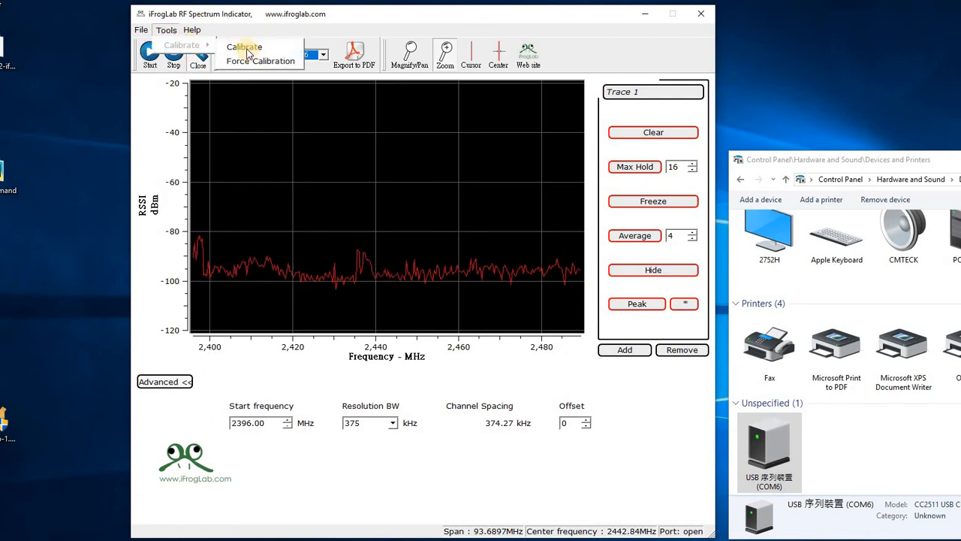
pyautogui.click(241, 47)
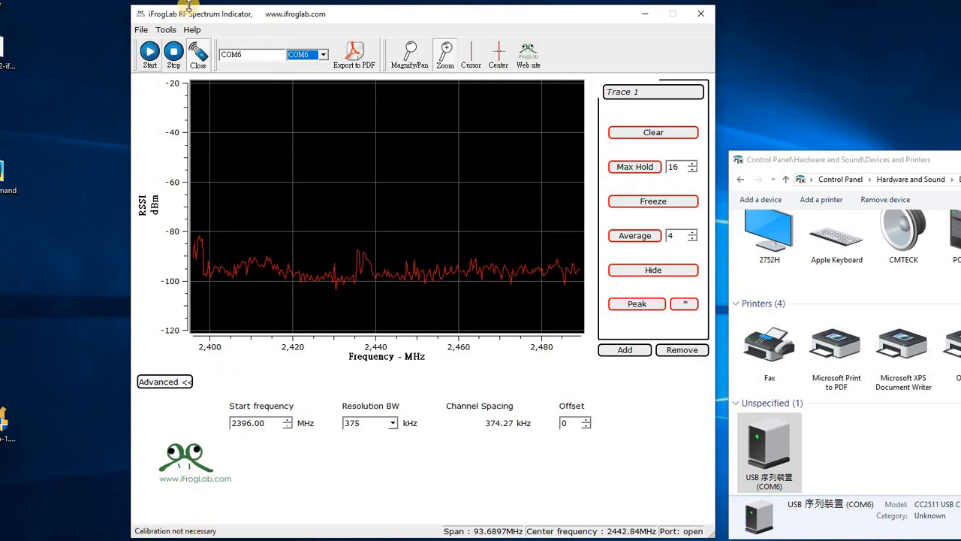
# Step: Force a calibration of the device and restart the spectrum sweep
pyautogui.click(161, 33)
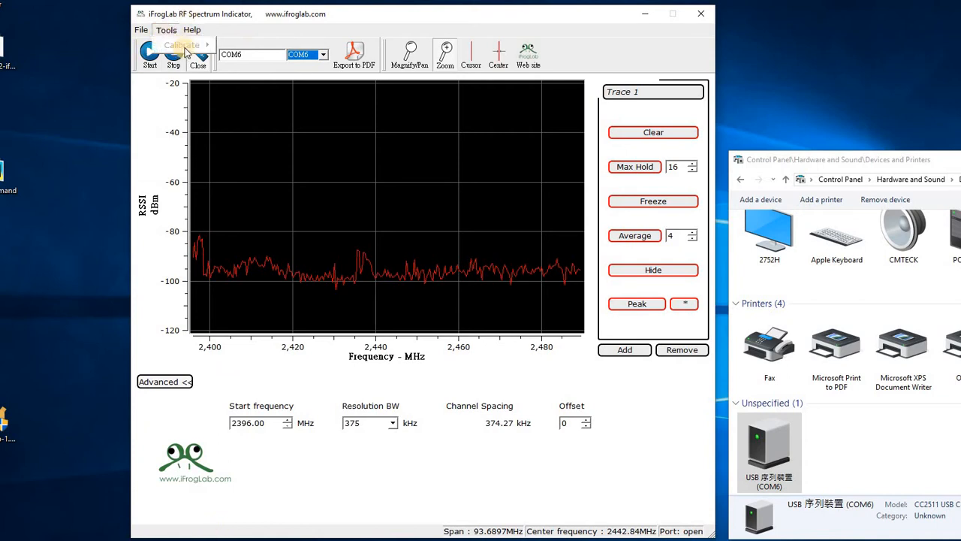
pyautogui.moveTo(188, 45)
pyautogui.click(244, 64)
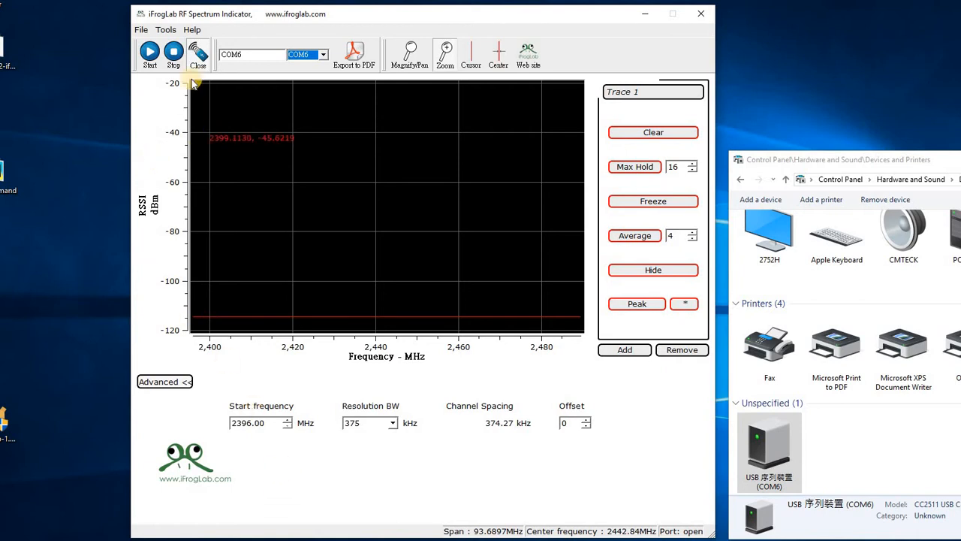
pyautogui.click(150, 51)
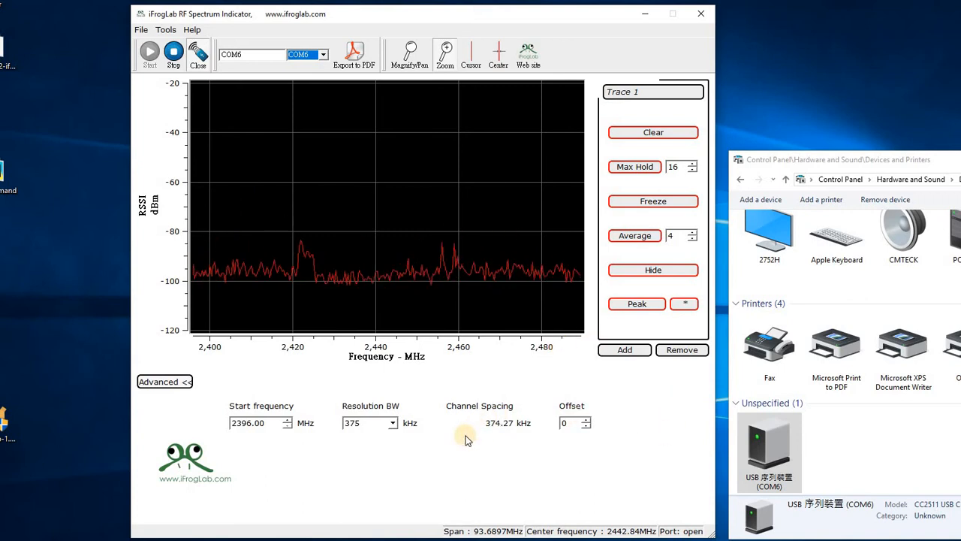
# Step: Choose 375 kHz as the resolution bandwidth
pyautogui.click(393, 423)
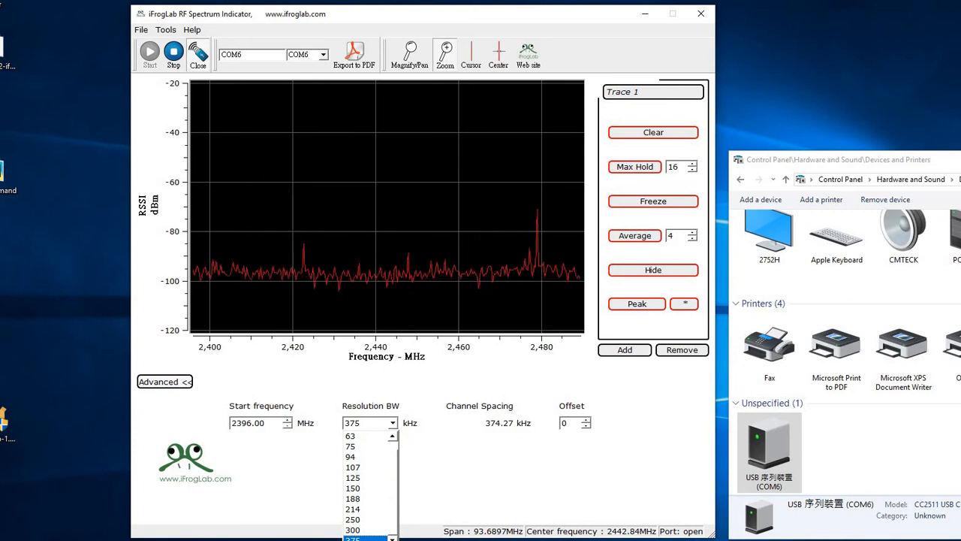
pyautogui.click(353, 538)
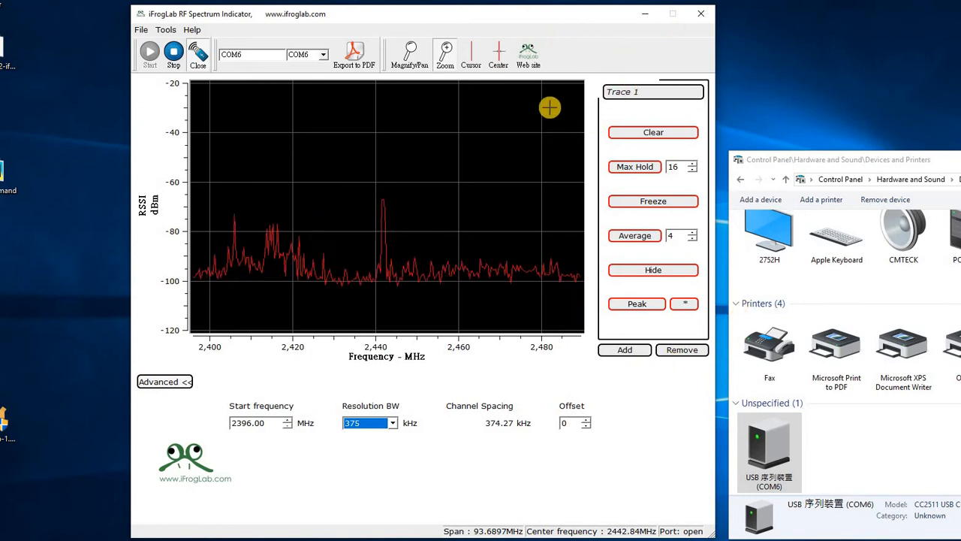
# Step: Clear Trace 1 and turn on Max Hold for it
pyautogui.click(650, 133)
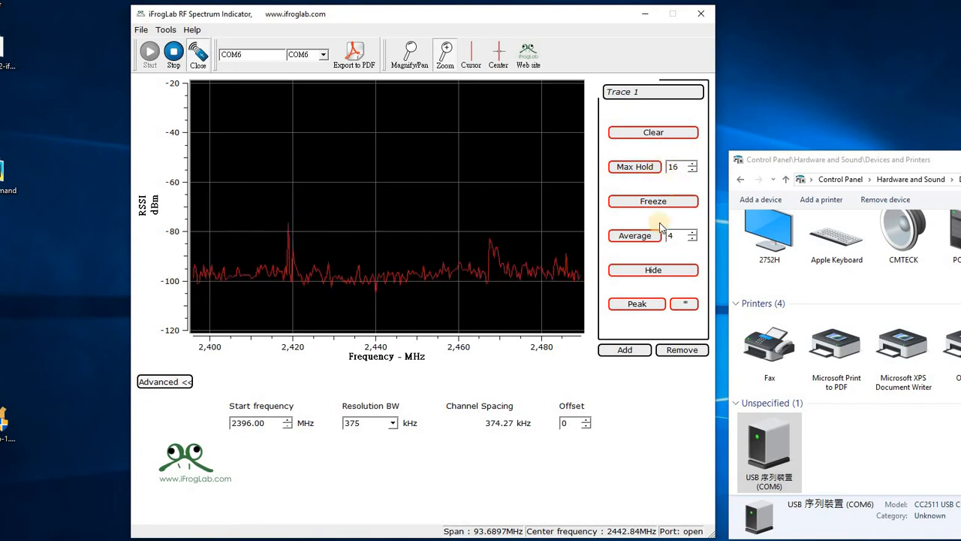
pyautogui.click(630, 168)
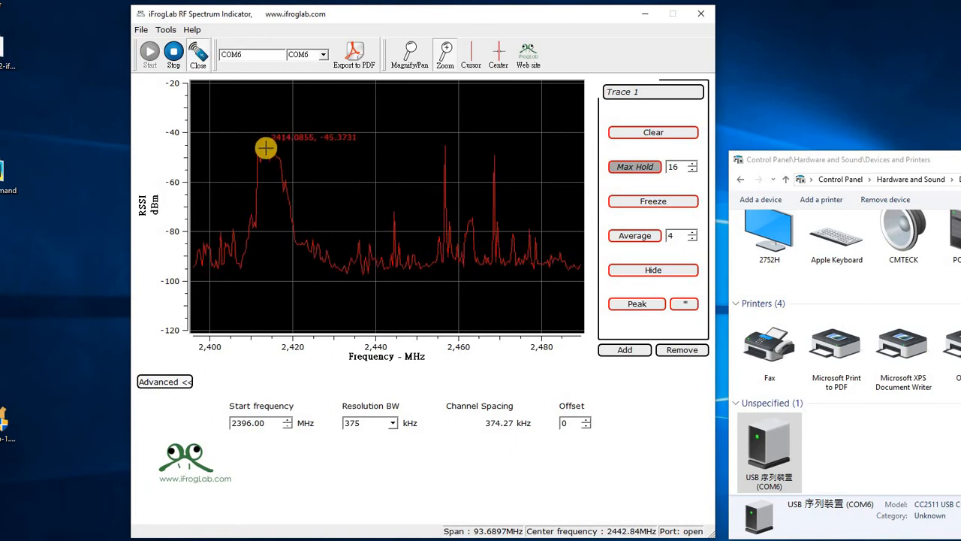
# Step: Freeze and release Trace 1, and switch on its peak marker
pyautogui.click(651, 203)
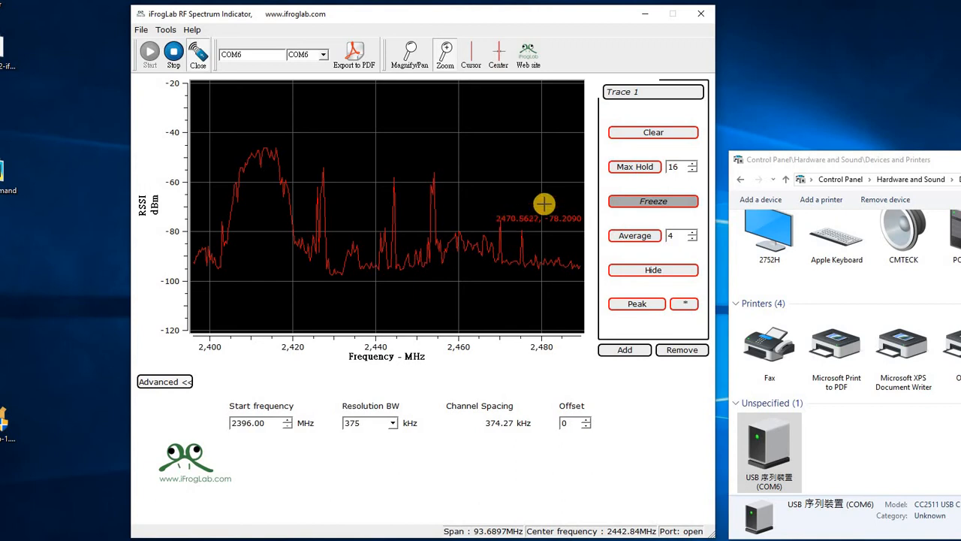
pyautogui.click(643, 201)
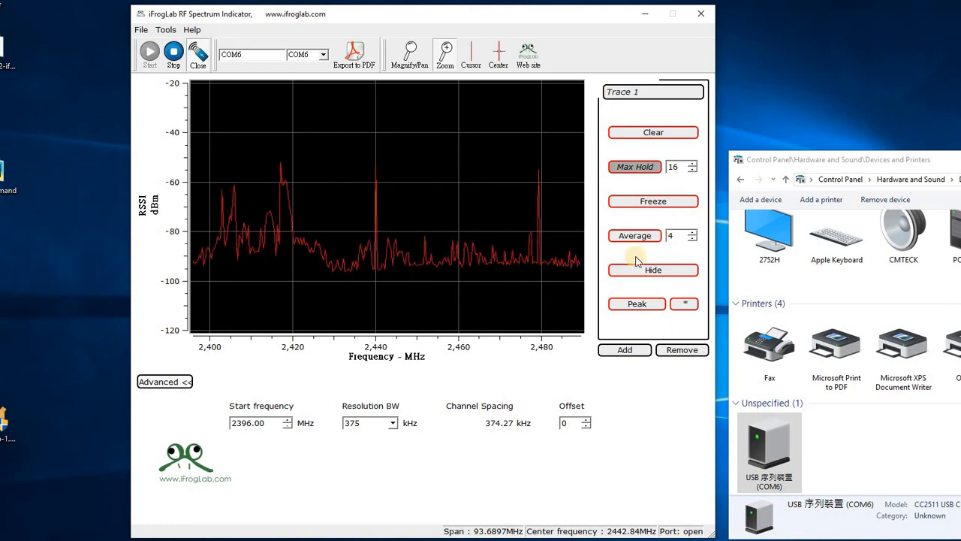
pyautogui.click(640, 304)
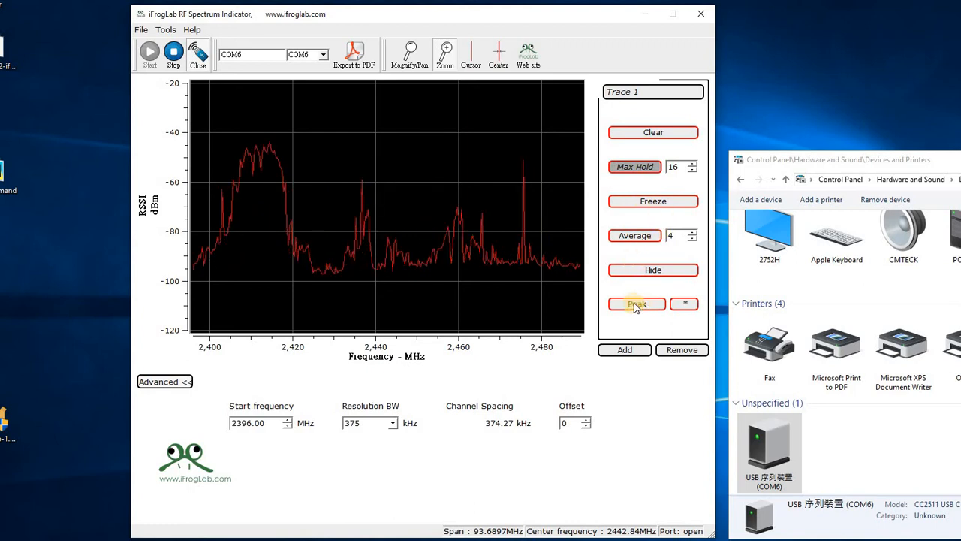
pyautogui.click(635, 304)
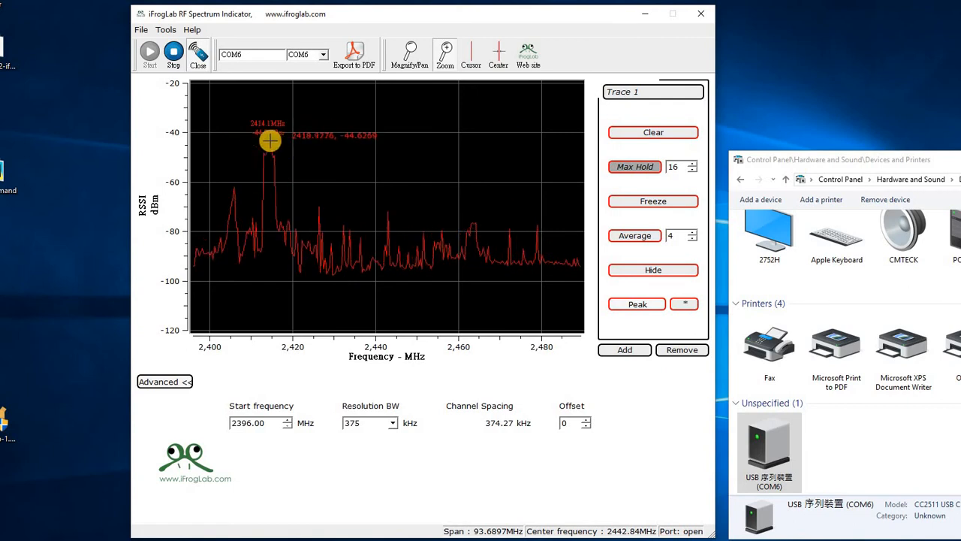
# Step: Freeze and release Trace 1 several times to examine the frequency and level at its peak marker
pyautogui.click(650, 203)
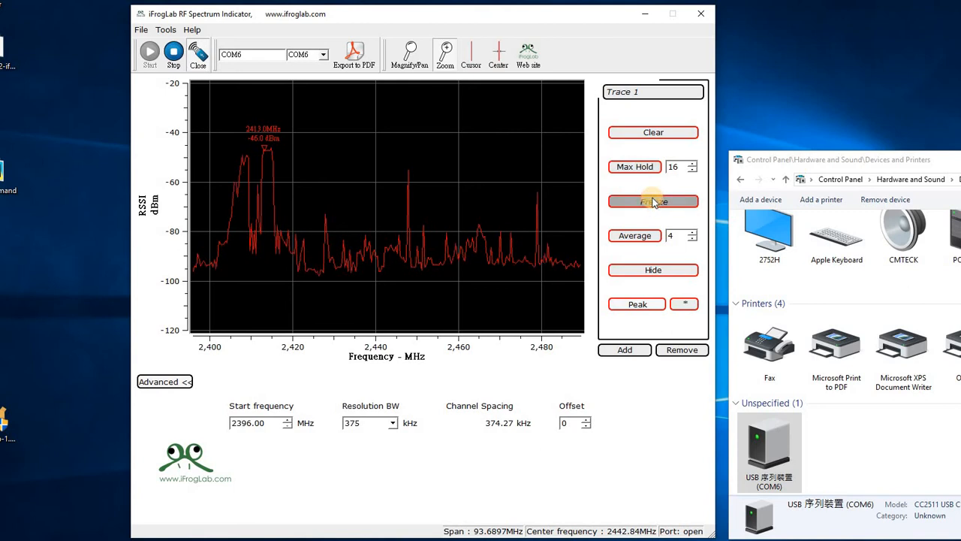
pyautogui.click(653, 202)
pyautogui.click(650, 202)
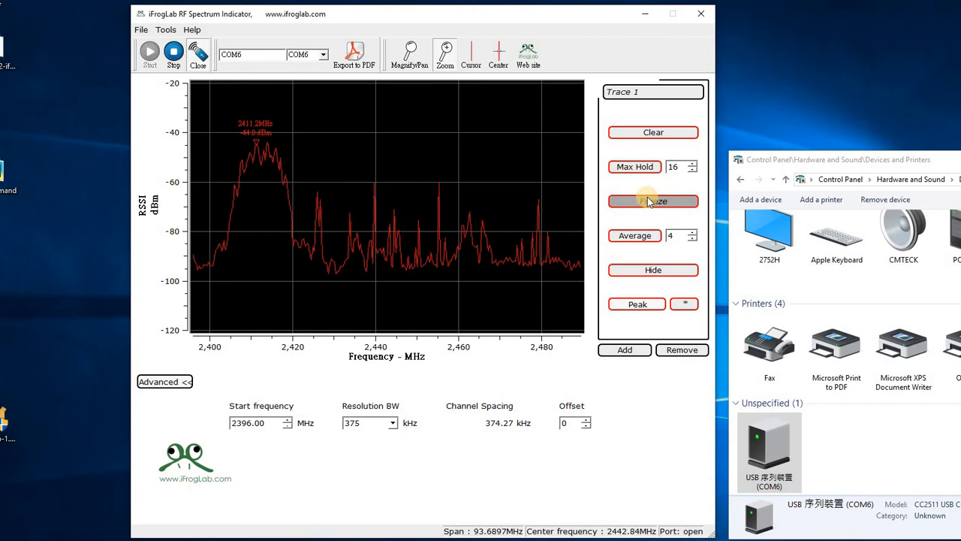
pyautogui.click(650, 201)
pyautogui.click(650, 201)
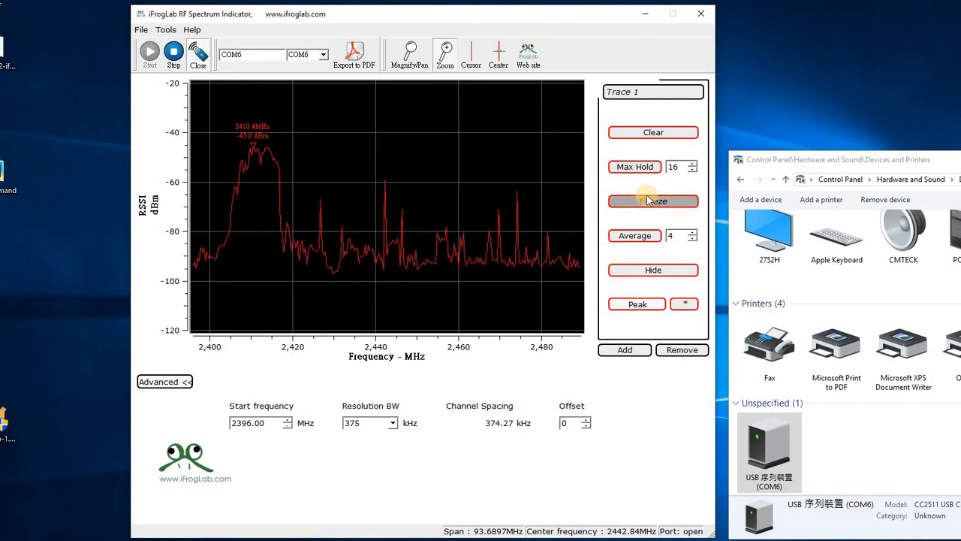
pyautogui.click(647, 200)
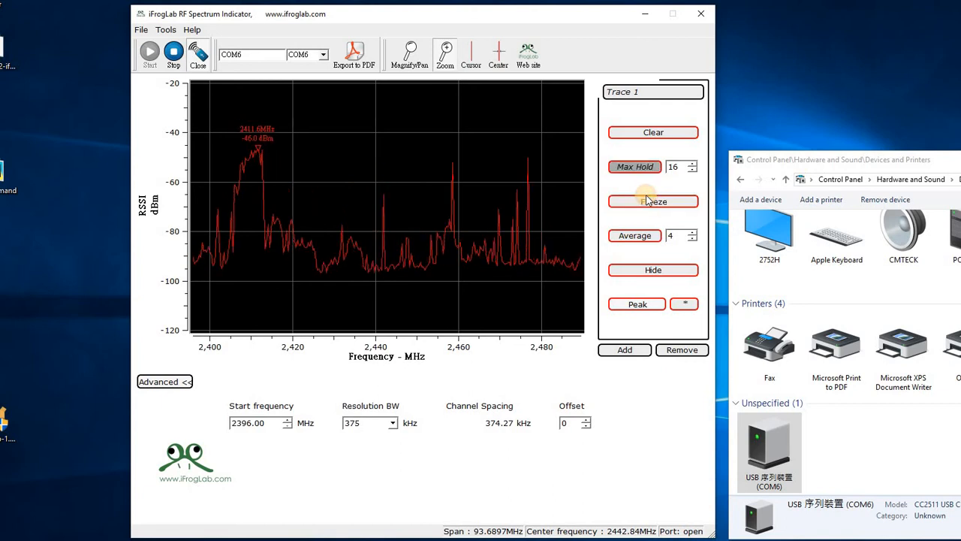
pyautogui.click(647, 199)
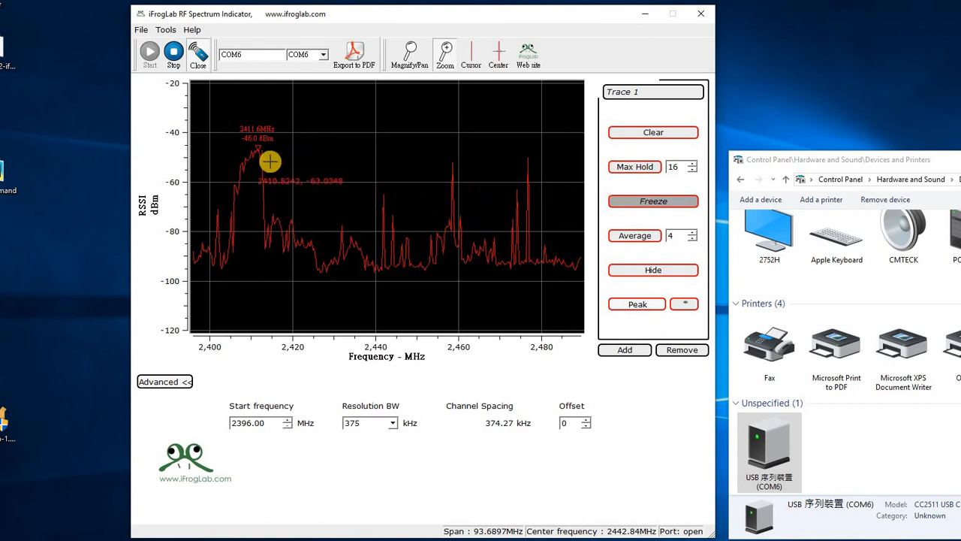
pyautogui.click(645, 202)
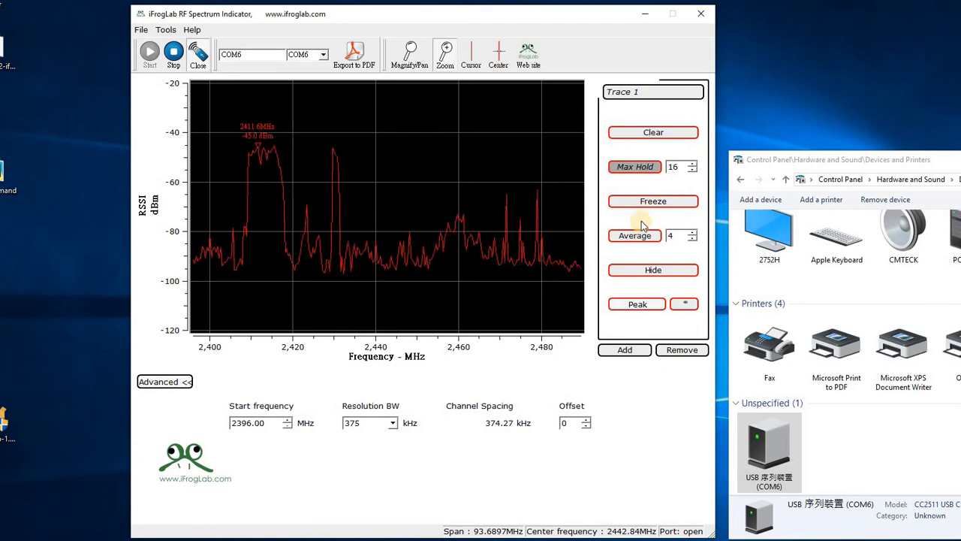
# Step: Toggle Max Hold and Freeze on Trace 1, ending with Max Hold on and the trace unfrozen
pyautogui.click(632, 173)
pyautogui.click(642, 167)
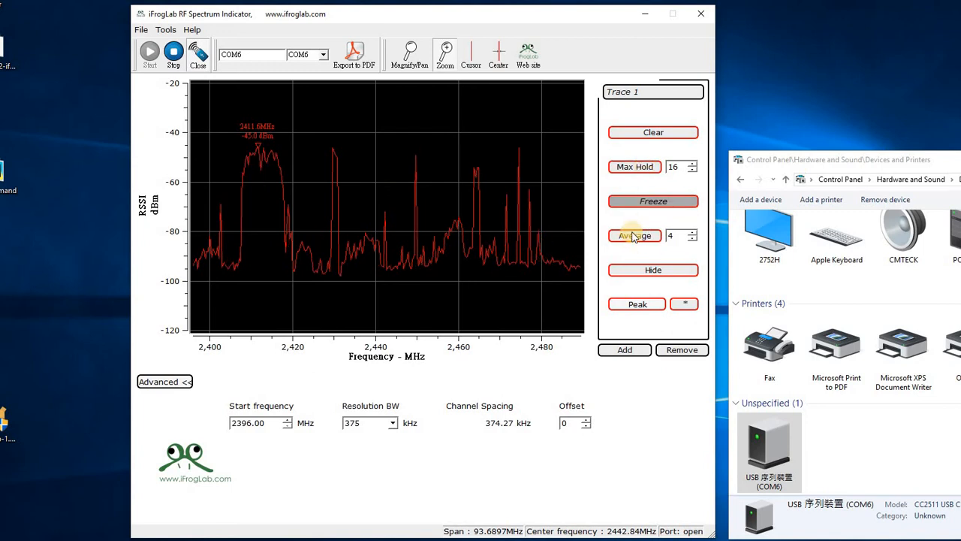
pyautogui.click(643, 203)
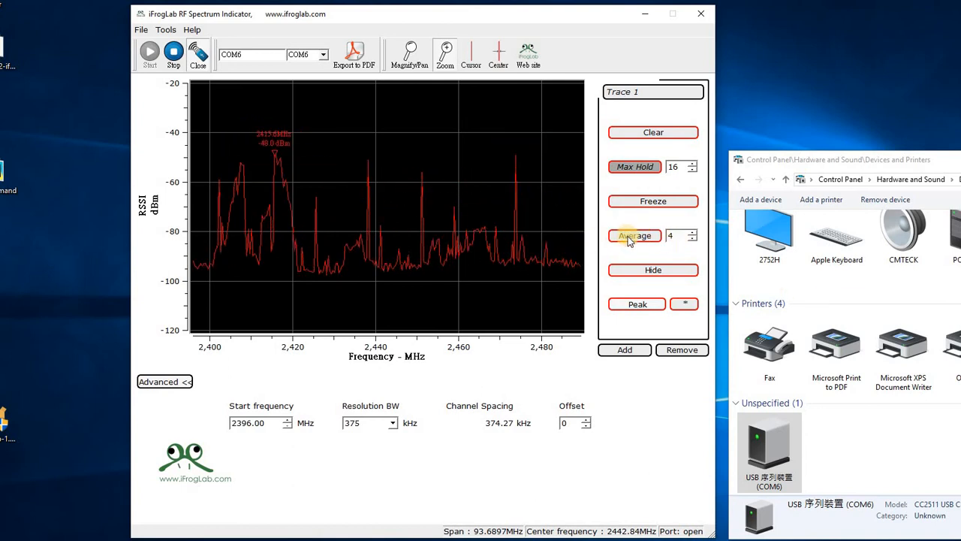
# Step: Set the Average count of Trace 1 to 10
pyautogui.click(694, 232)
pyautogui.click(694, 232)
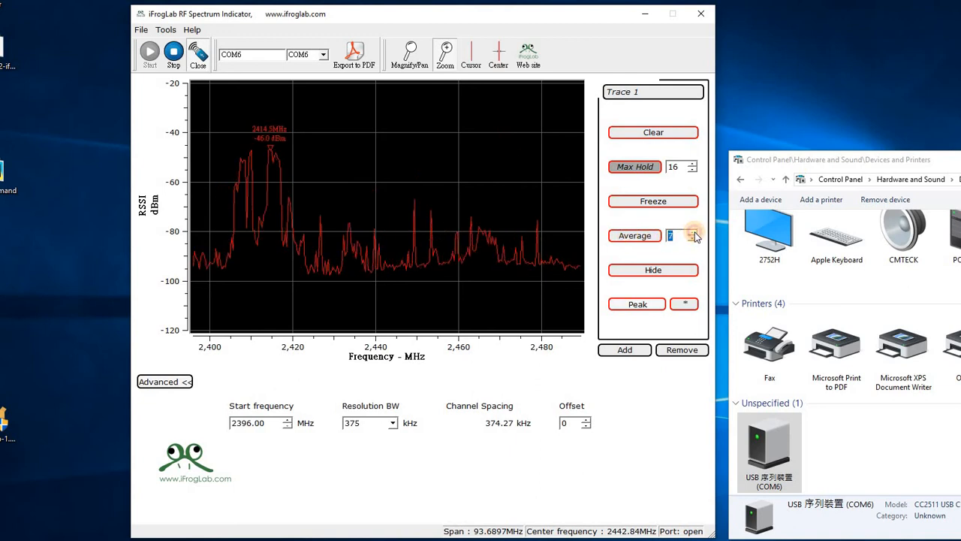
pyautogui.click(694, 232)
pyautogui.click(694, 233)
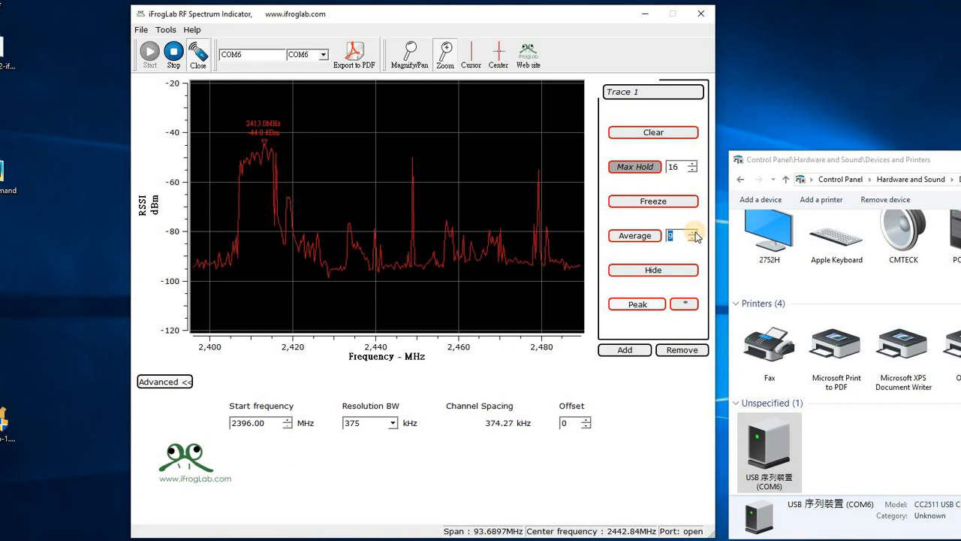
pyautogui.click(695, 234)
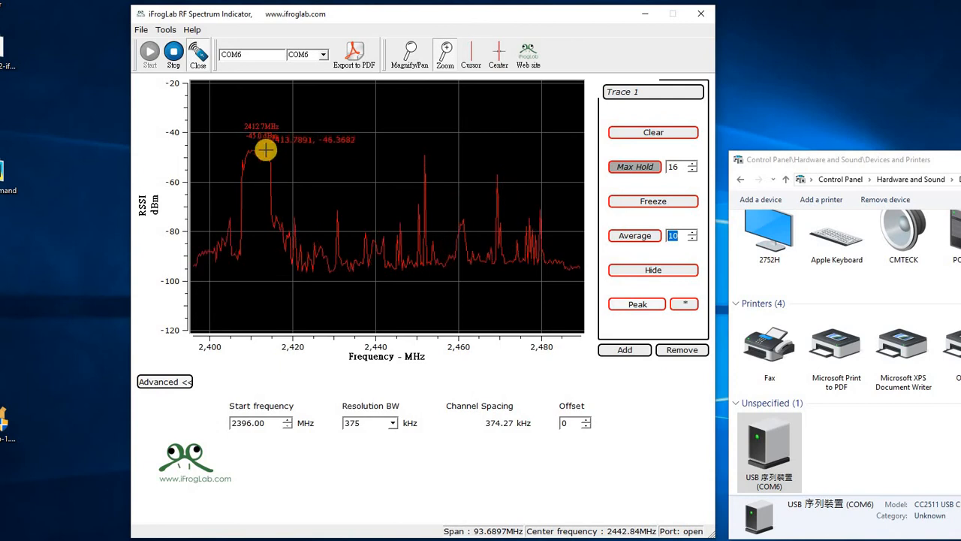
# Step: Hide Trace 1 from the spectrum plot and show it again
pyautogui.click(636, 268)
pyautogui.click(657, 271)
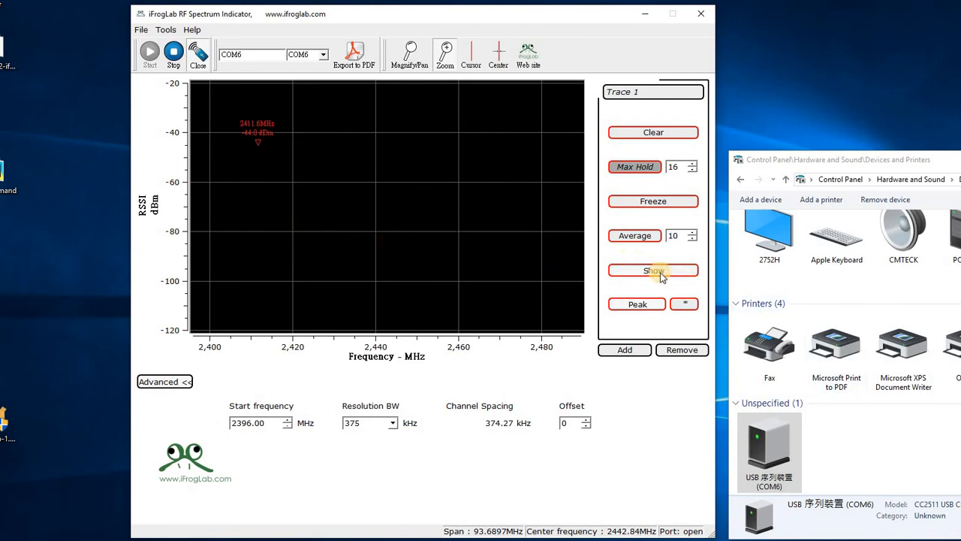
pyautogui.click(660, 272)
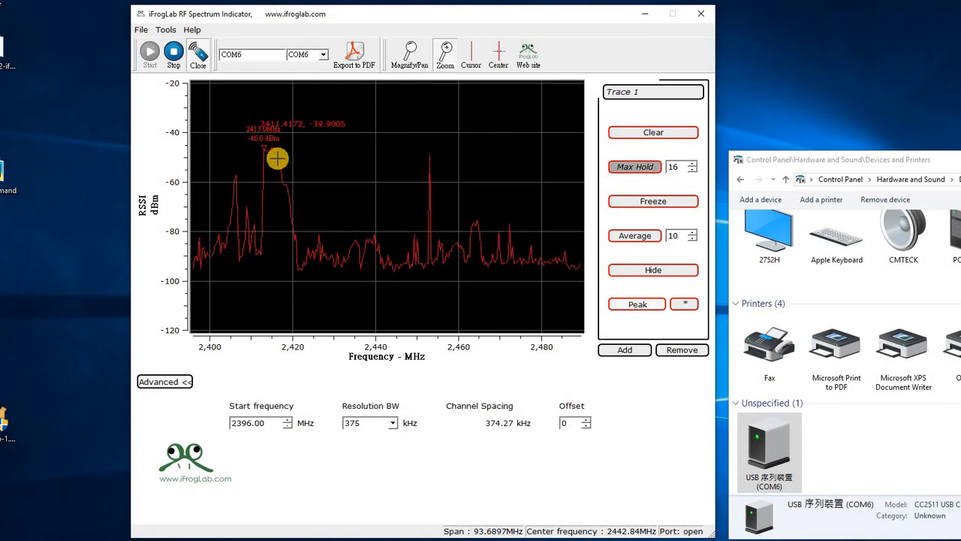
# Step: Switch Trace 1's peak marker off and on again, and apply its marker options with style Only Symbol, symbol DTriangle and size 10
pyautogui.click(636, 305)
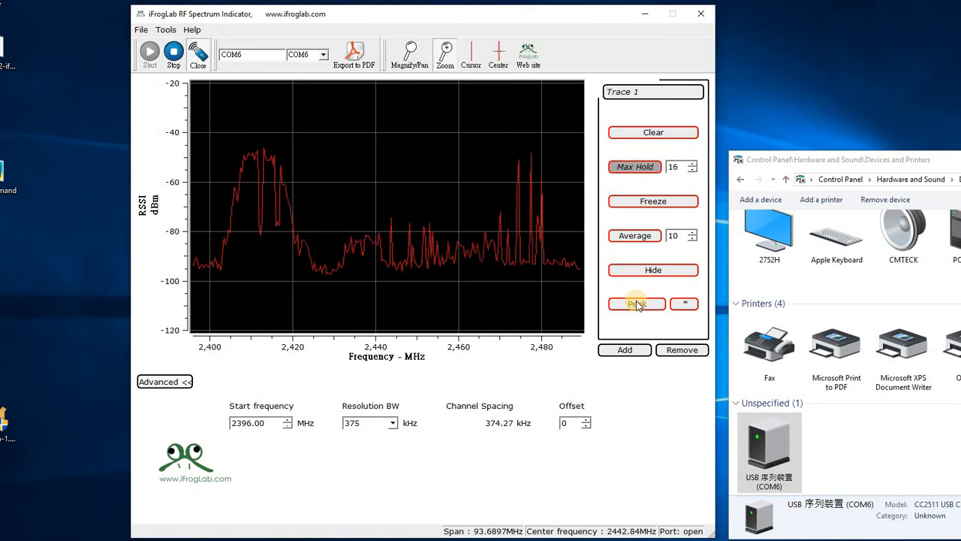
pyautogui.click(637, 305)
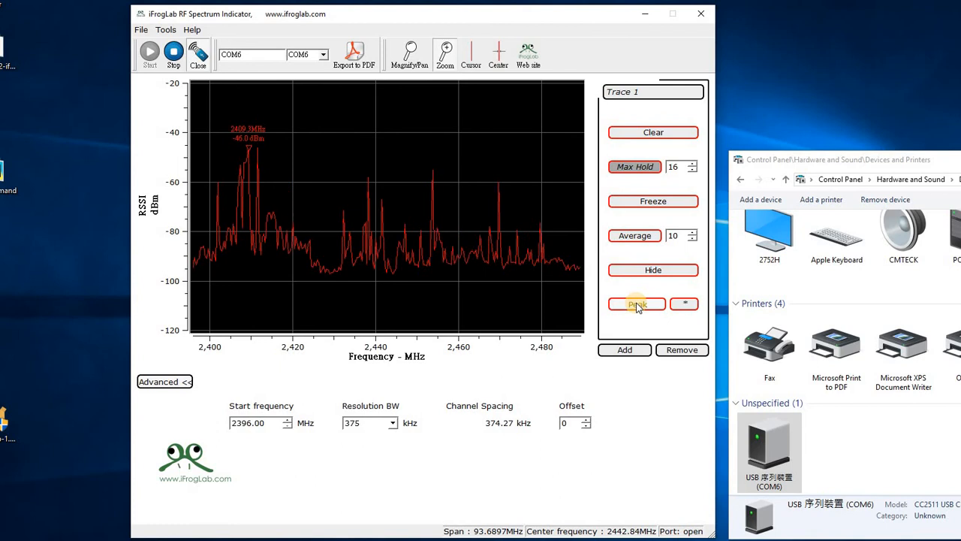
pyautogui.click(685, 303)
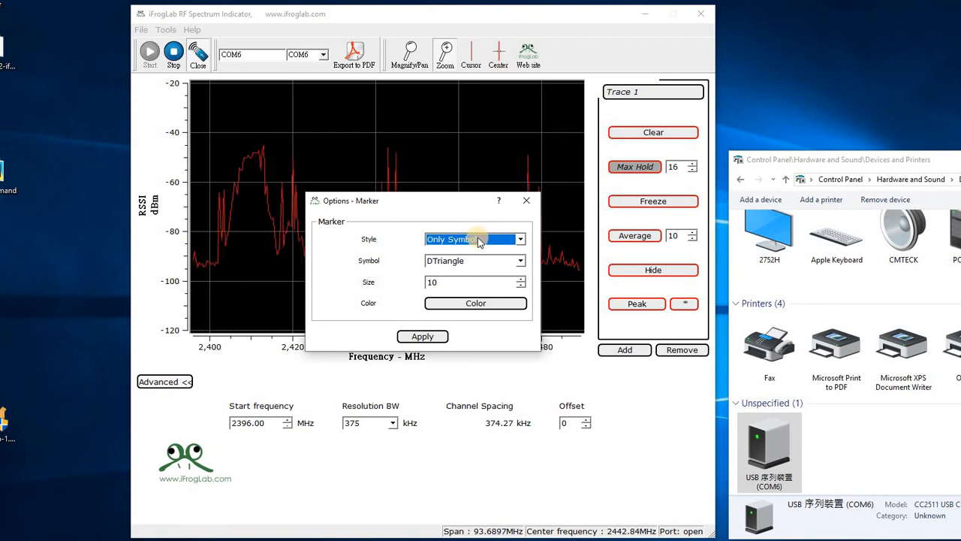
pyautogui.click(422, 336)
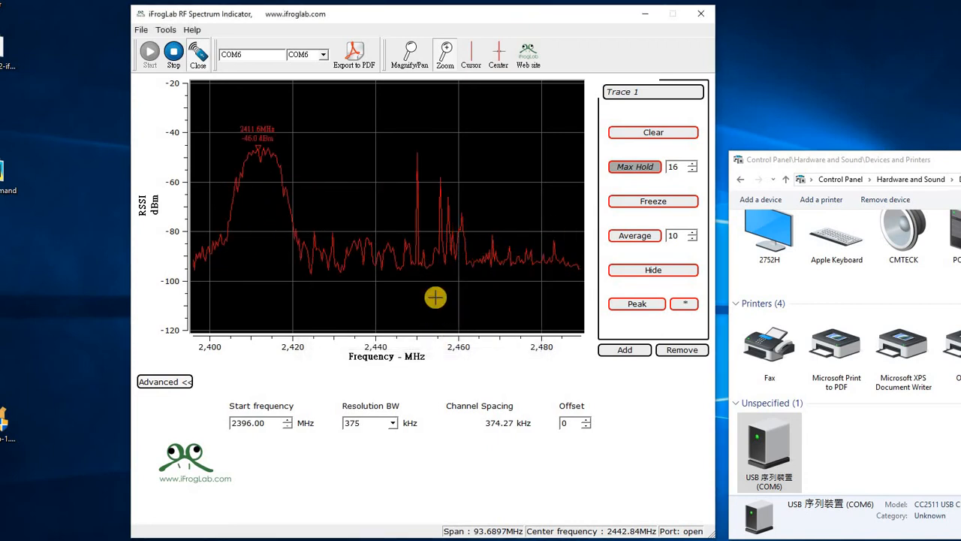
# Step: Collapse and re-expand the advanced frequency and resolution settings
pyautogui.click(187, 381)
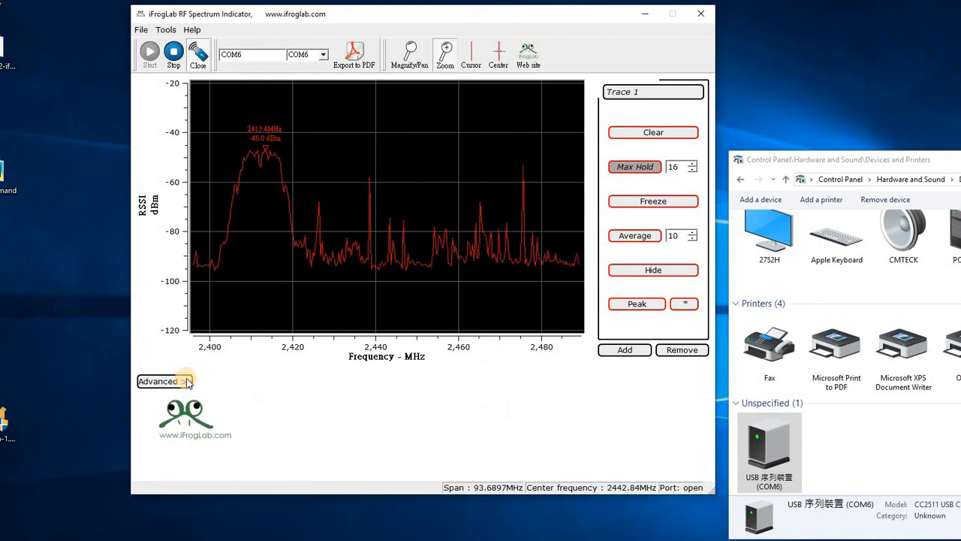
pyautogui.click(188, 381)
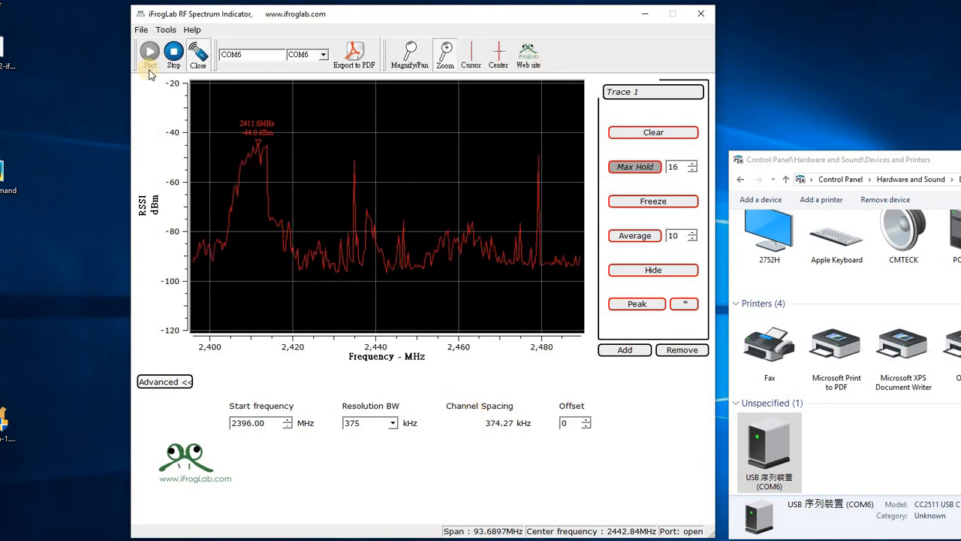
# Step: Export the spectrum plot to PDF on the Desktop as 1.pdf, replacing the existing file
pyautogui.click(145, 32)
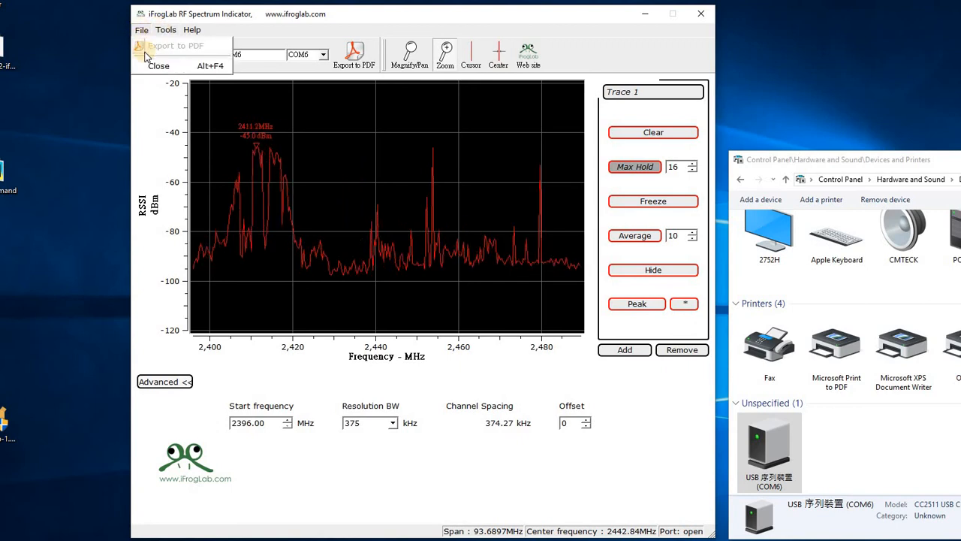
pyautogui.click(149, 47)
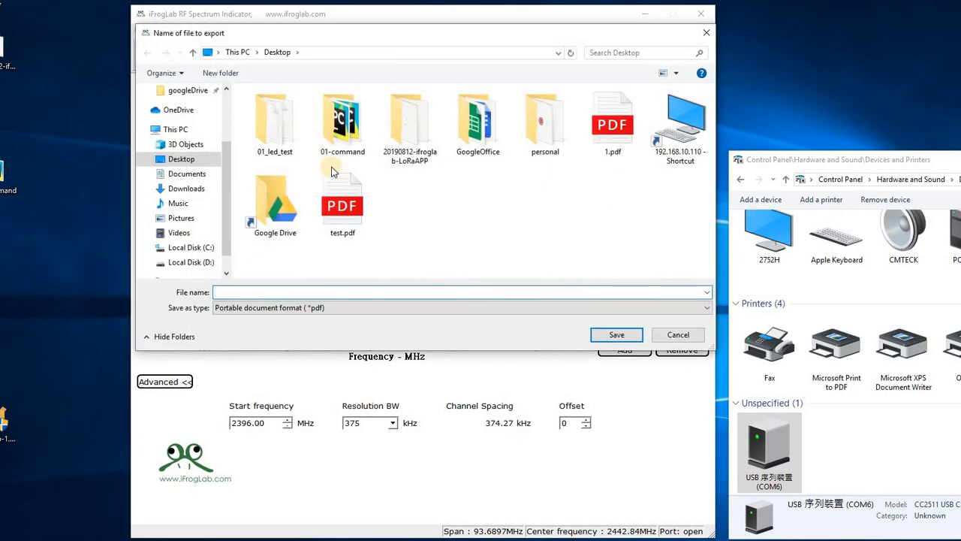
pyautogui.doubleClick(611, 133)
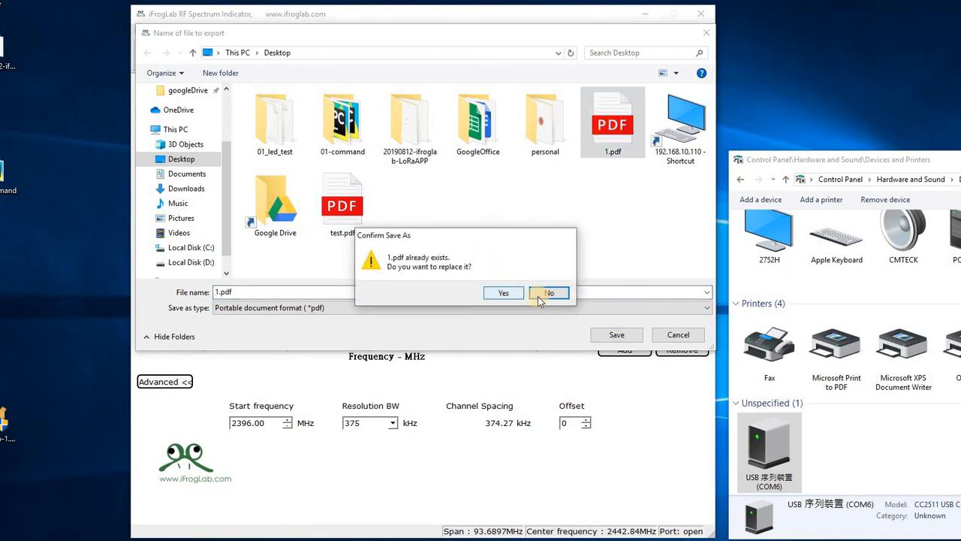
pyautogui.click(508, 294)
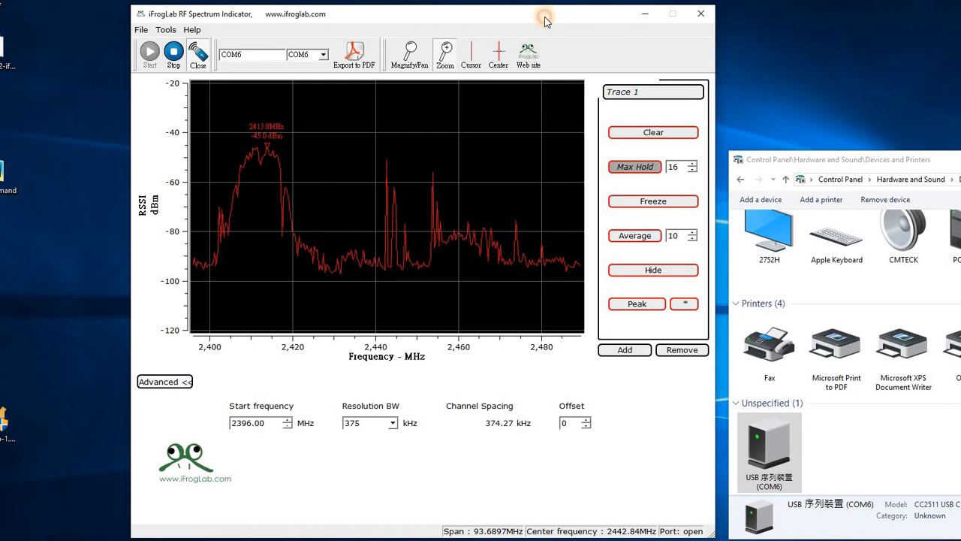
# Step: Open the exported 1.pdf from the desktop, examine the plot in the maximized browser window, and close all browser tabs
pyautogui.doubleClick(2, 405)
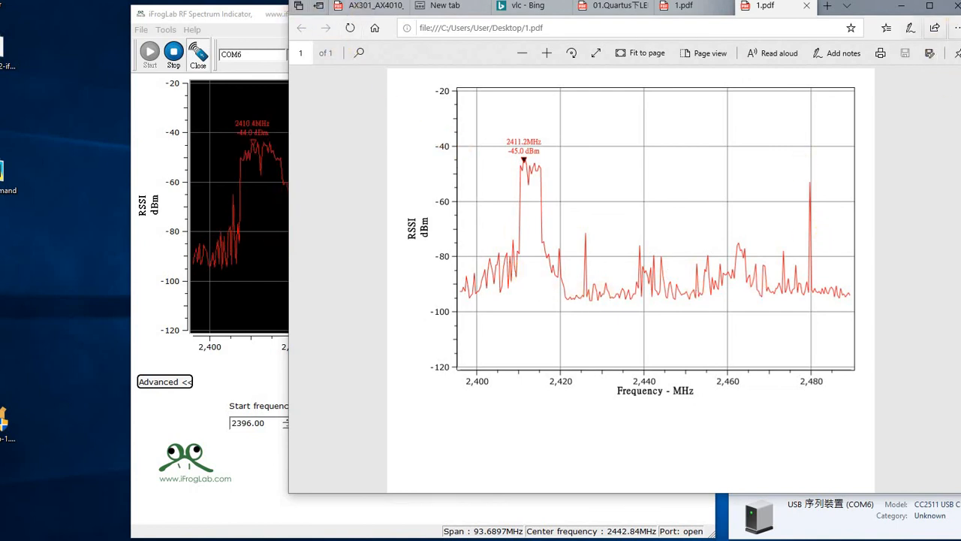
pyautogui.click(956, 8)
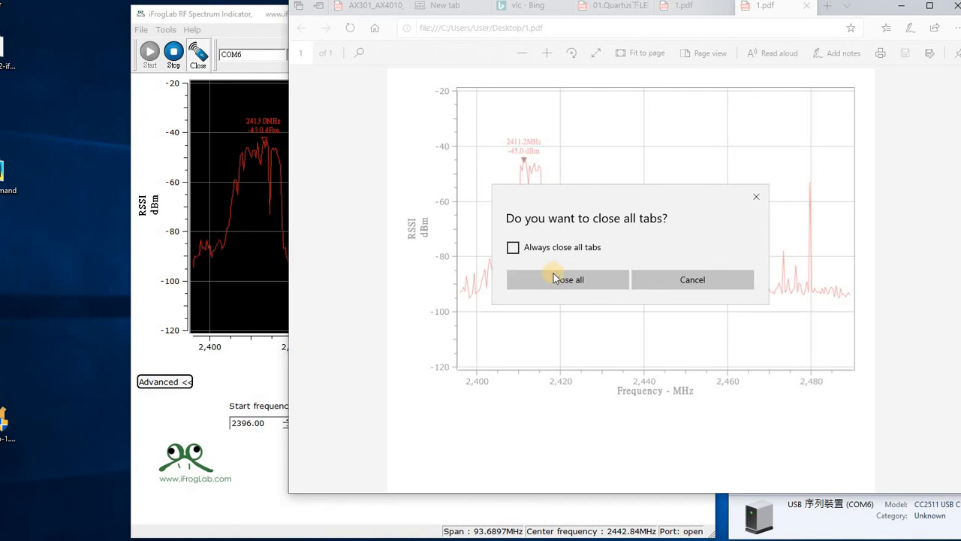
pyautogui.click(681, 279)
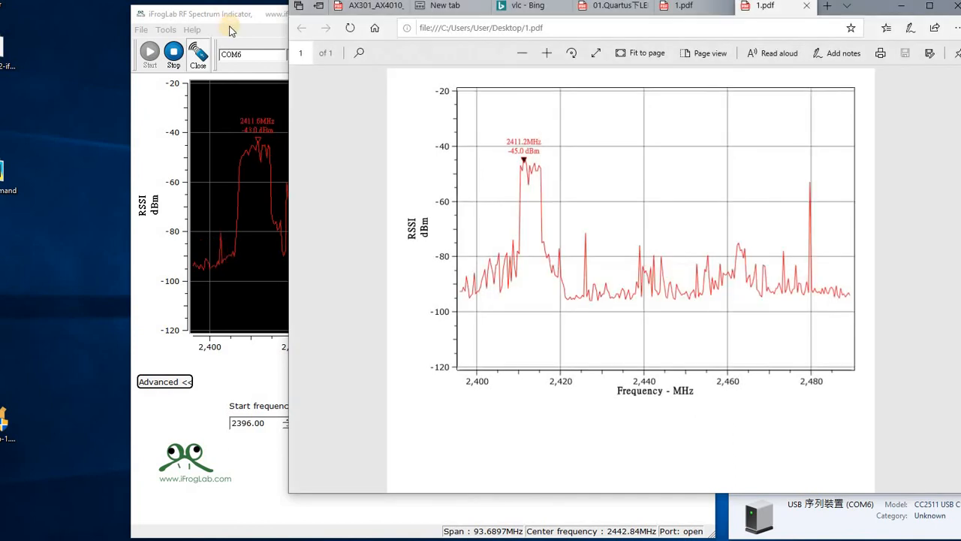
pyautogui.click(929, 11)
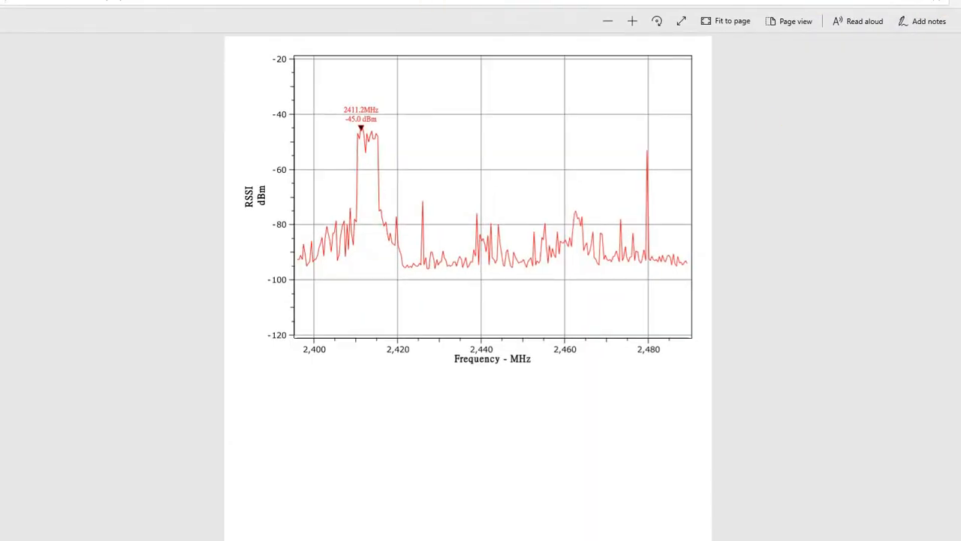
pyautogui.hotkey('alt', 'F4')
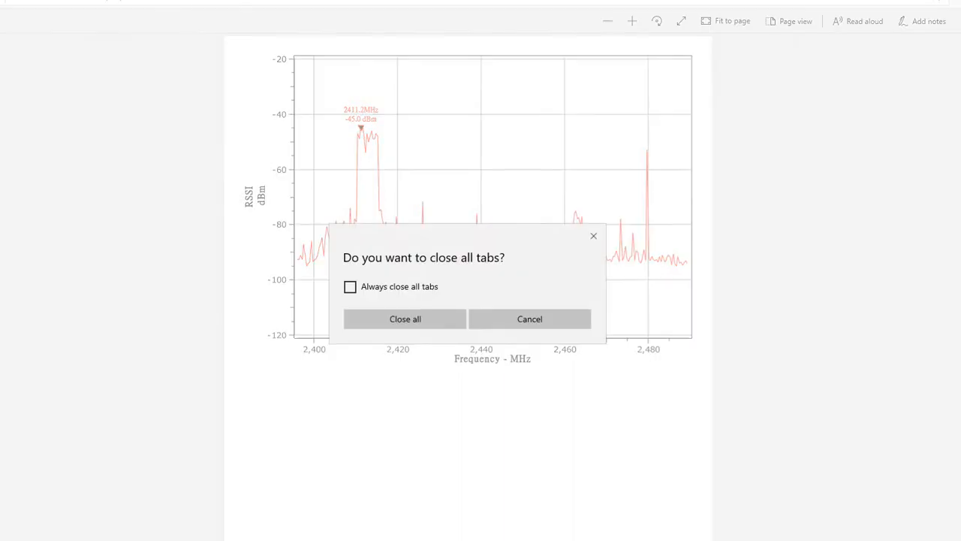
pyautogui.click(450, 320)
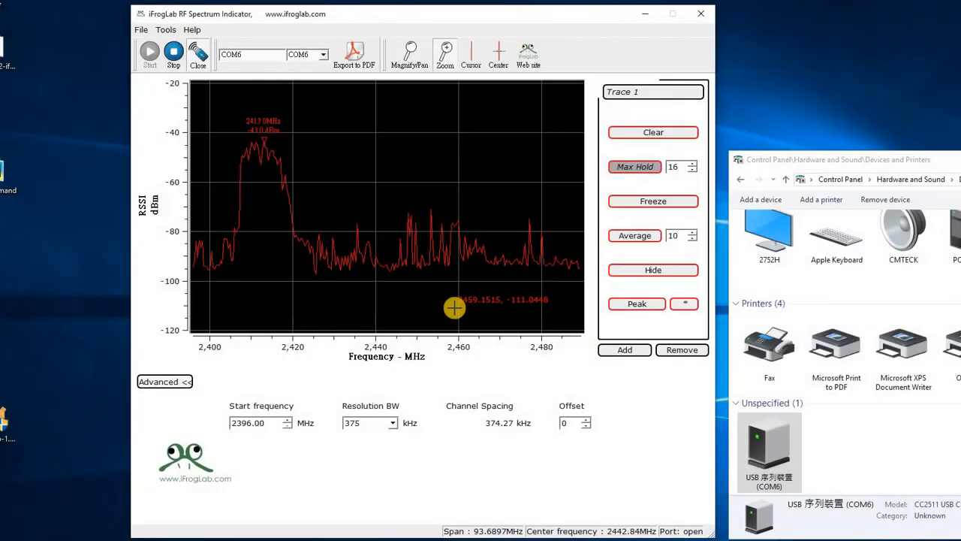